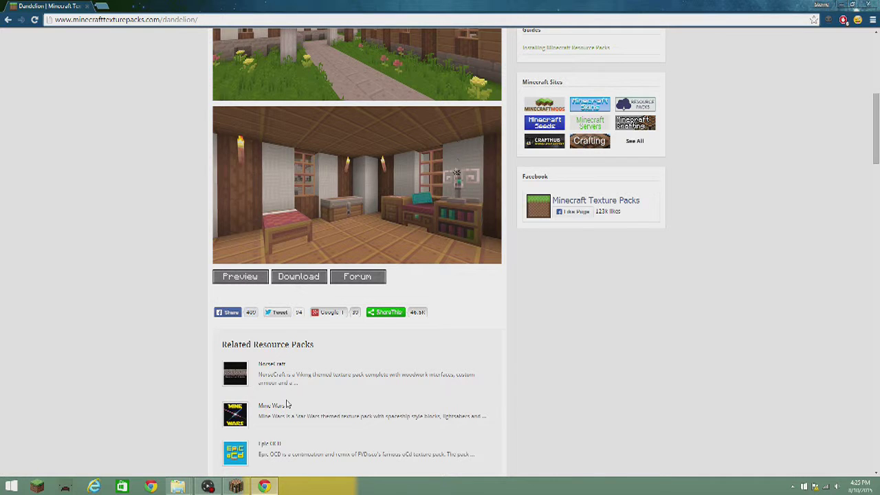
Step: Return to the resource pack listing and go to page 6
left_click(7, 19)
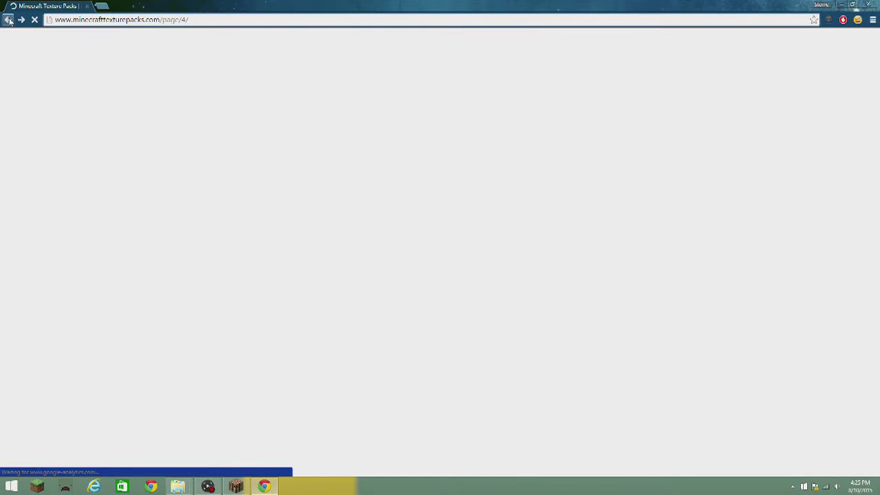
scroll(217, 279, "down", 2)
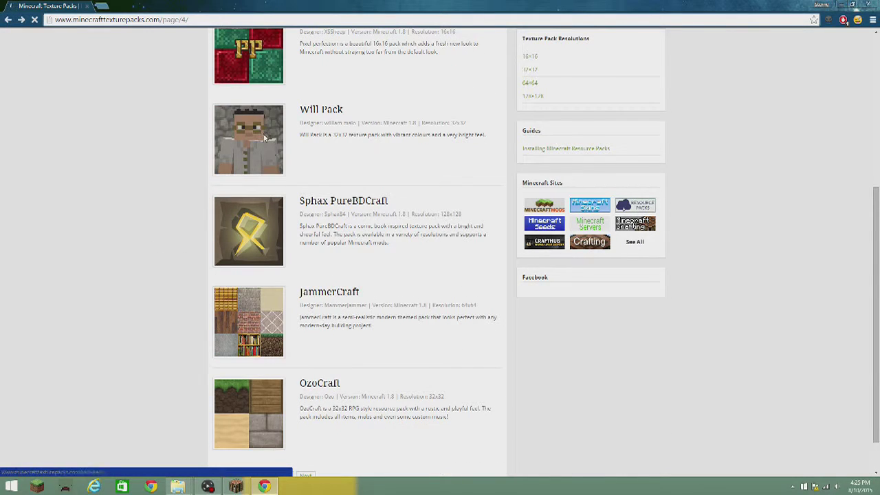
scroll(330, 346, "down", 1)
scroll(253, 352, "up", 3)
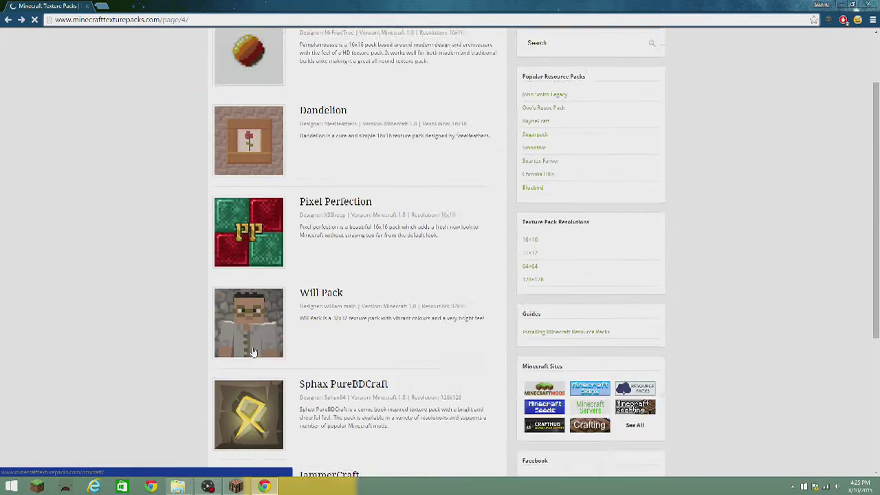
scroll(253, 352, "down", 3)
left_click(288, 435)
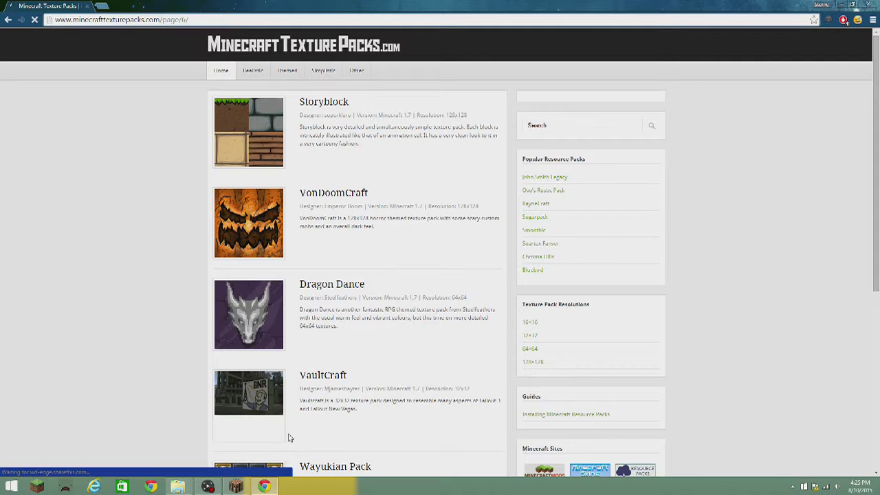
Step: Move on to listing page 8 and open the Simple As That pack's page
scroll(289, 371, "down", 1)
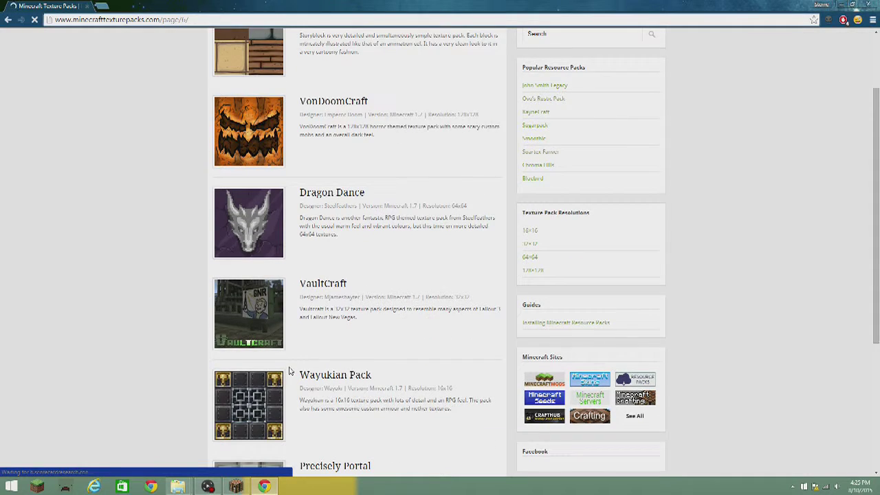
scroll(289, 371, "down", 3)
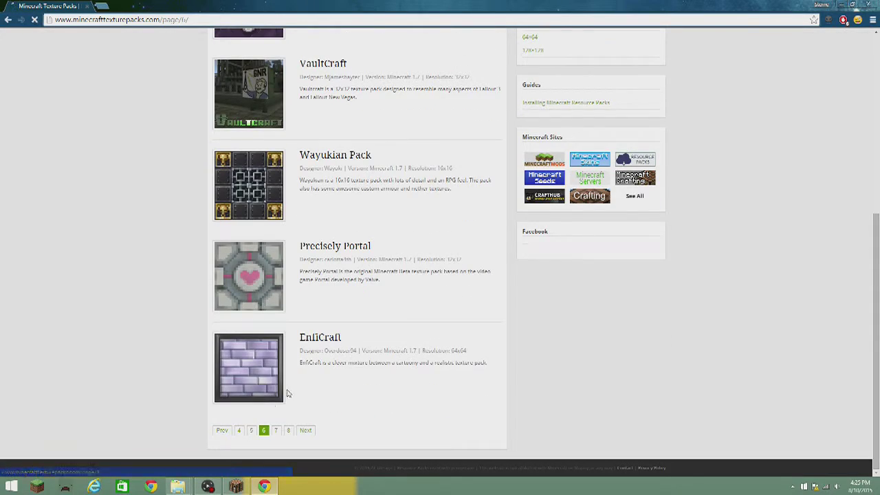
left_click(289, 431)
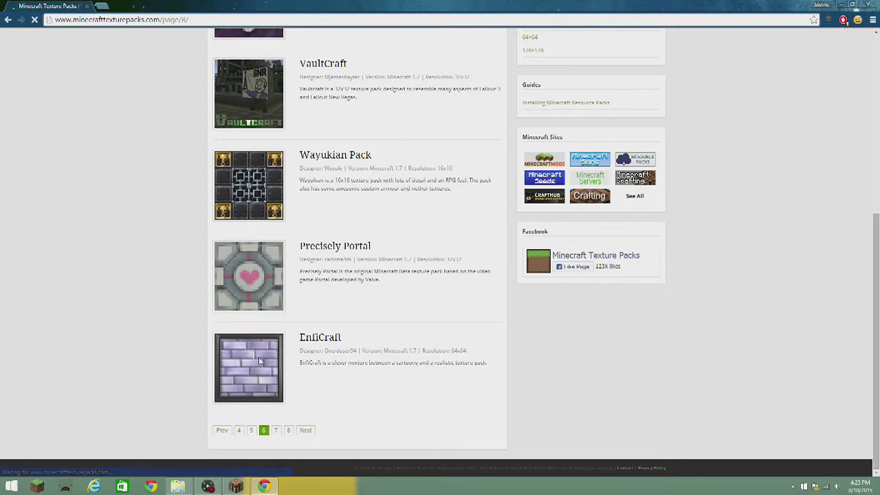
scroll(259, 357, "down", 2)
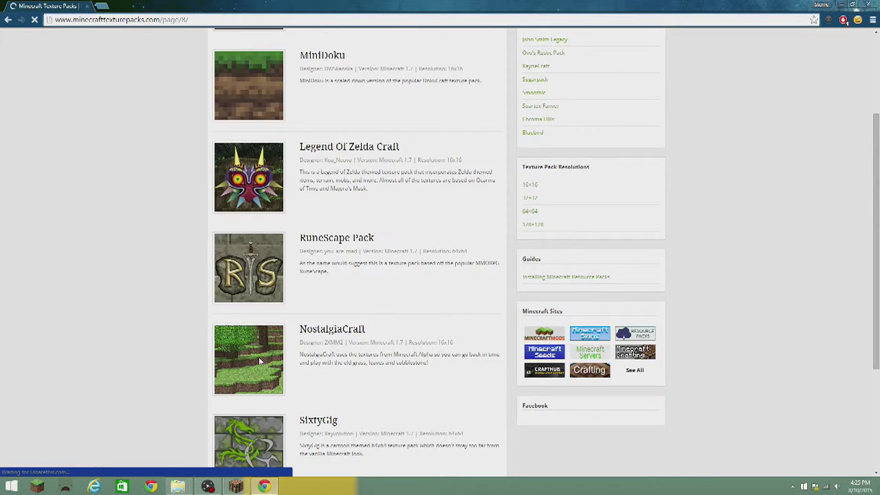
scroll(258, 358, "down", 1)
scroll(260, 361, "down", 3)
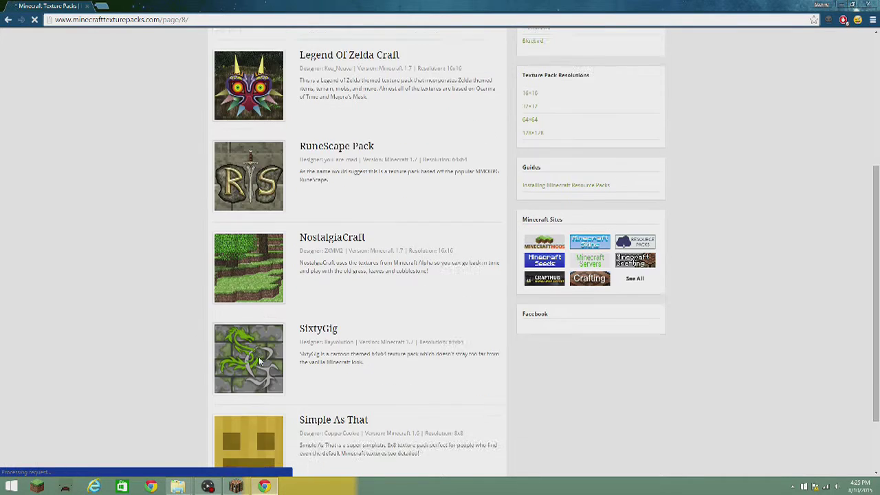
left_click(259, 359)
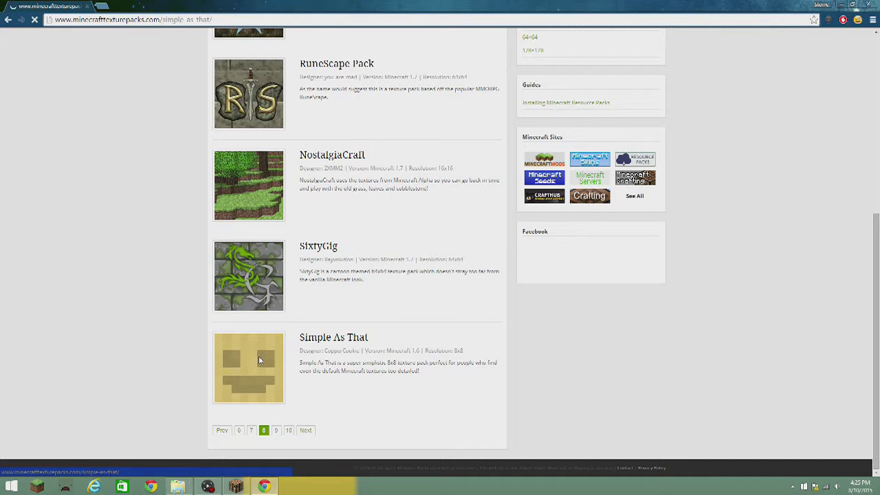
Step: Use the pack's Download button to open the SimpleAsThat 1.3 MediaFire page in a new tab
scroll(258, 359, "down", 2)
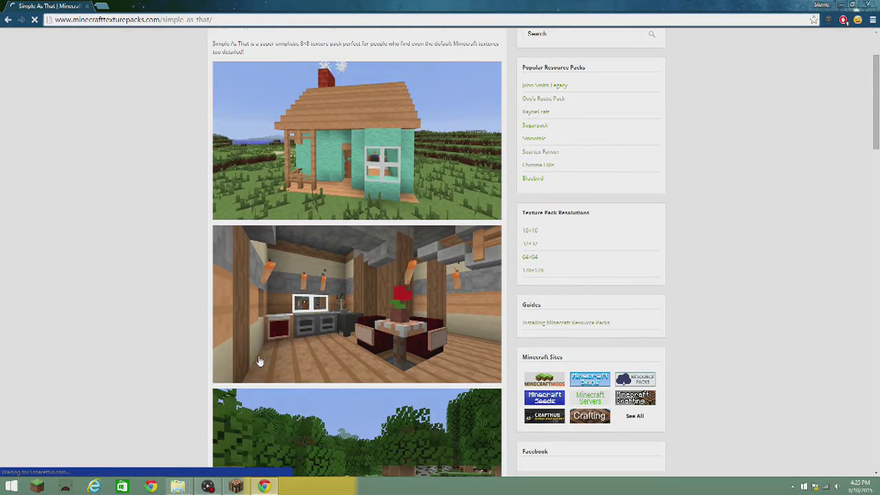
scroll(260, 361, "down", 4)
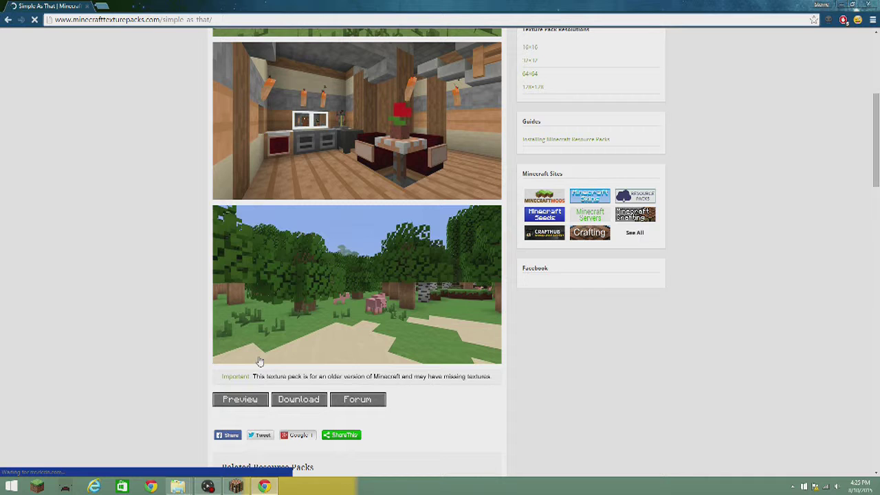
left_click(312, 404)
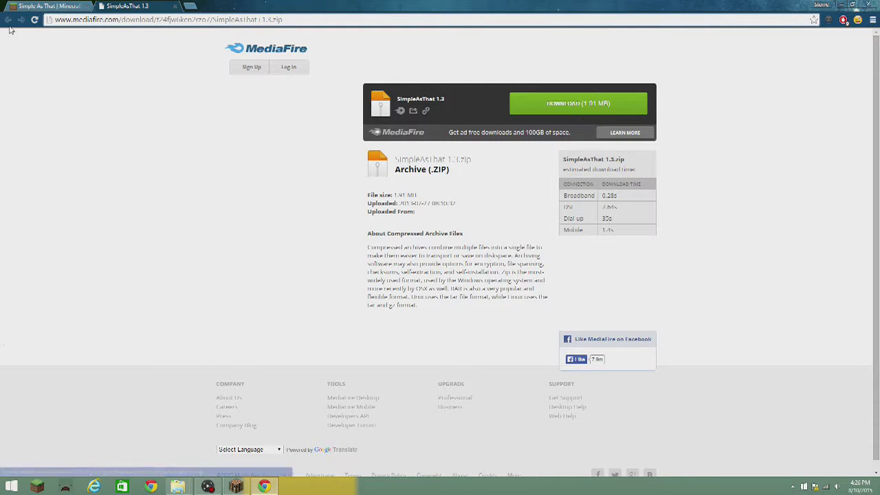
Step: Start the SimpleAsThat 1.3.zip download from MediaFire after checking the browser tabs
left_click(59, 7)
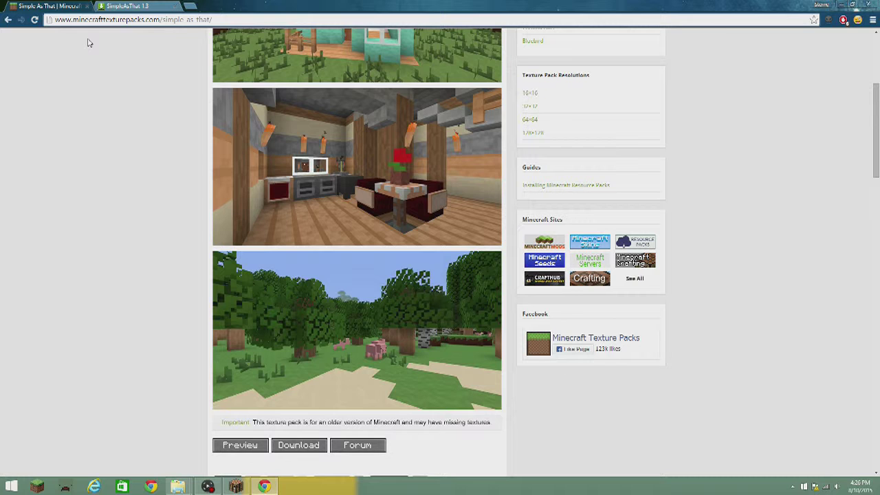
left_click(123, 6)
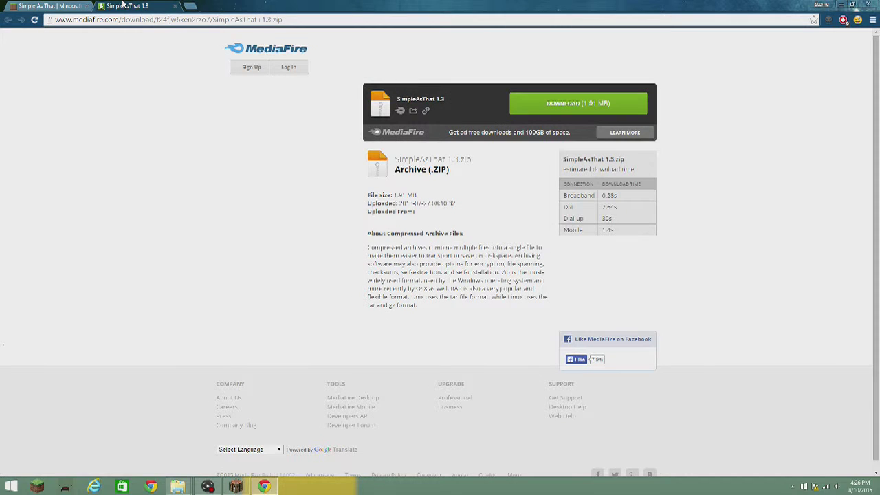
left_click(189, 6)
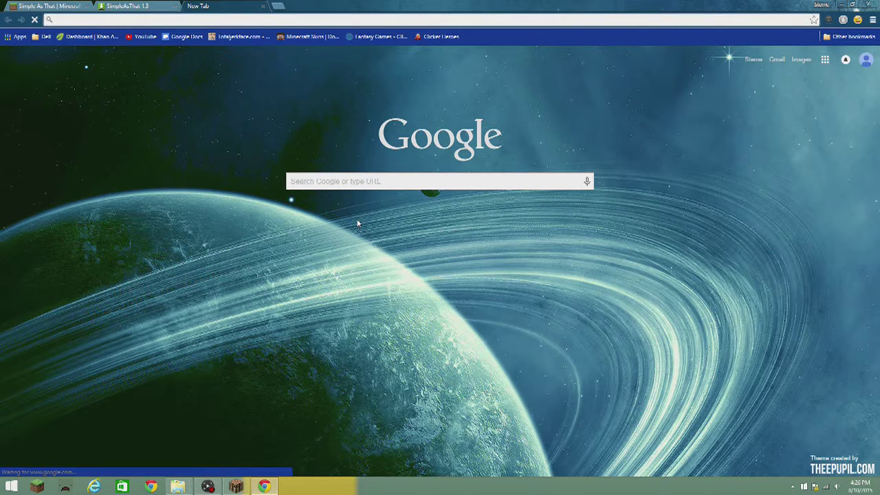
left_click(264, 6)
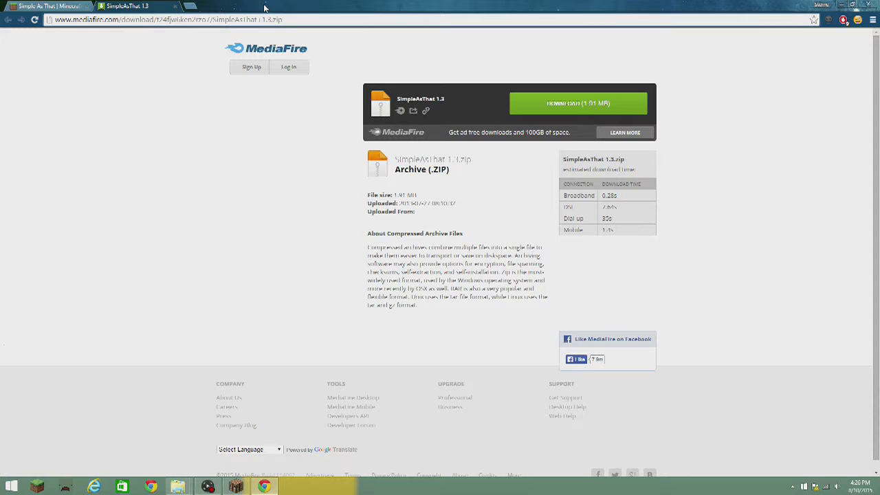
left_click(519, 112)
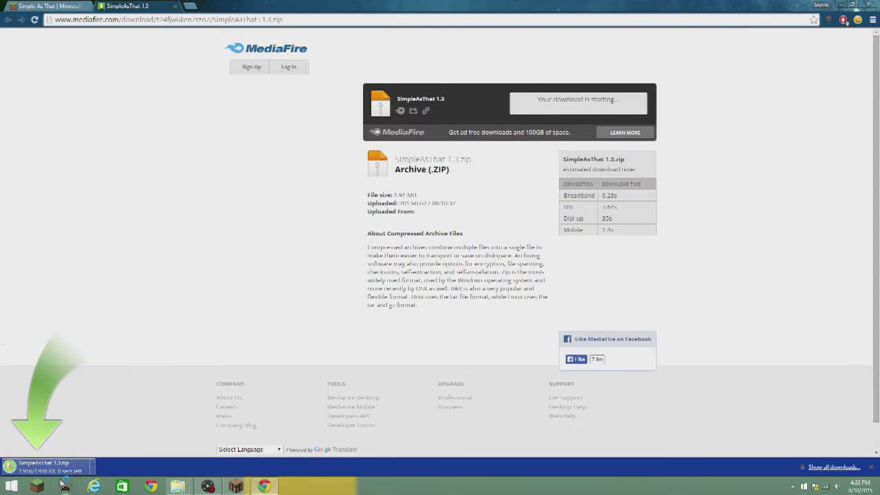
Step: Copy SimpleAsThat 1.3.zip from the Downloads folder, then minimize Explorer and bring Minecraft forward
left_click(72, 470)
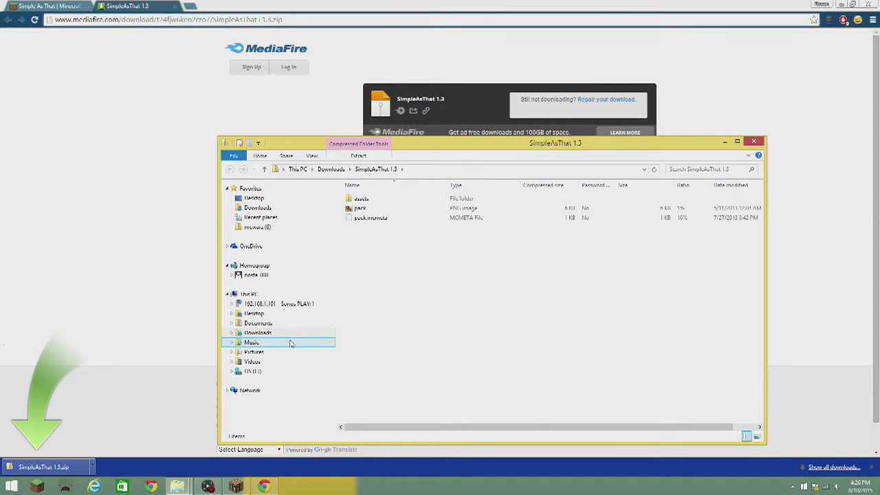
left_click(295, 208)
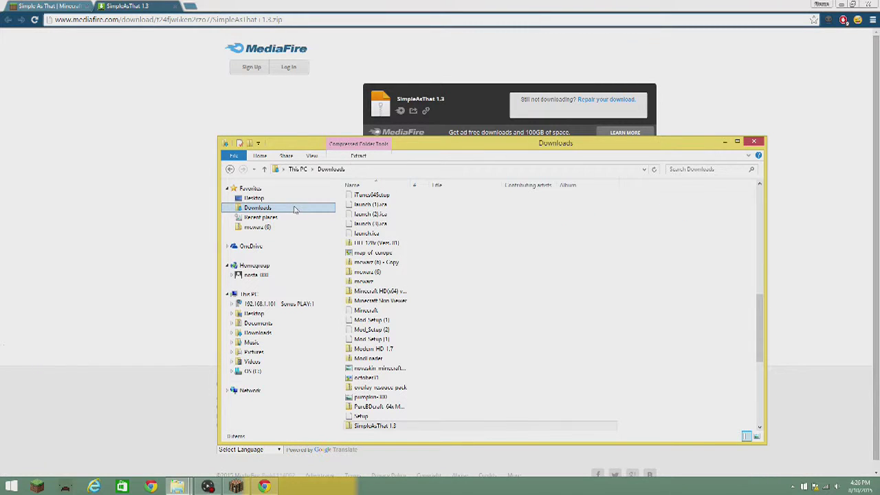
left_click(385, 425)
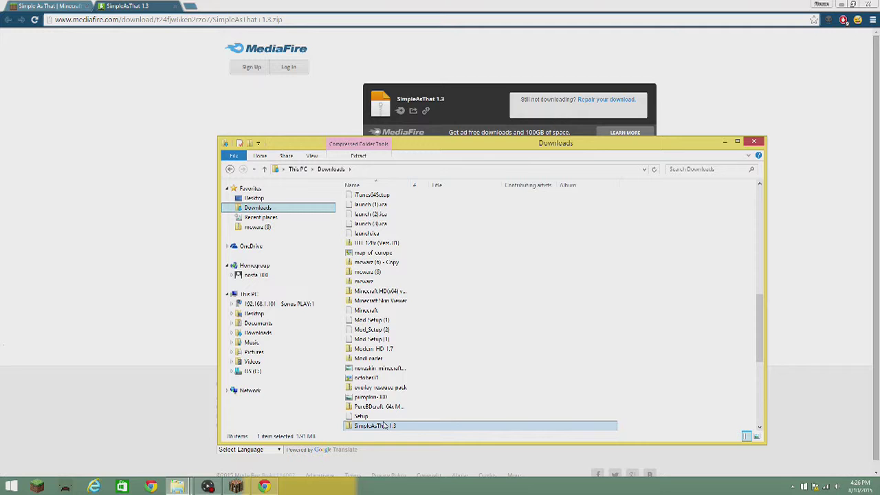
right_click(388, 429)
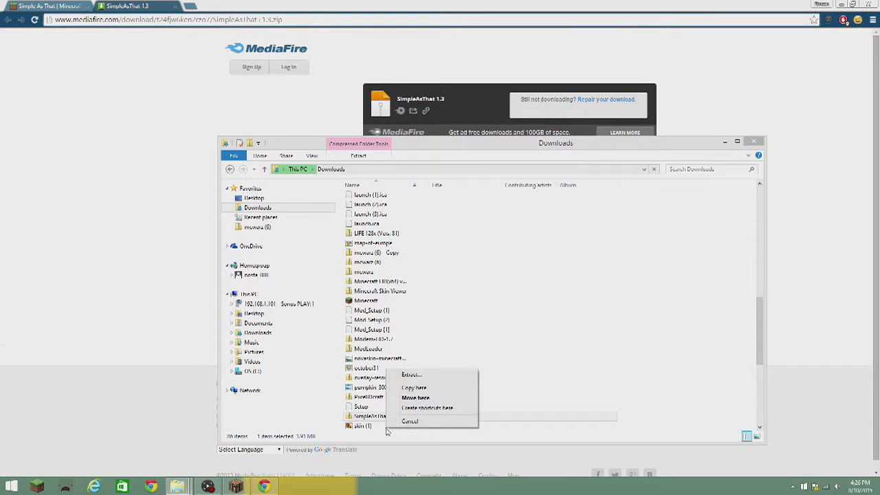
left_click(346, 421)
left_click(347, 418)
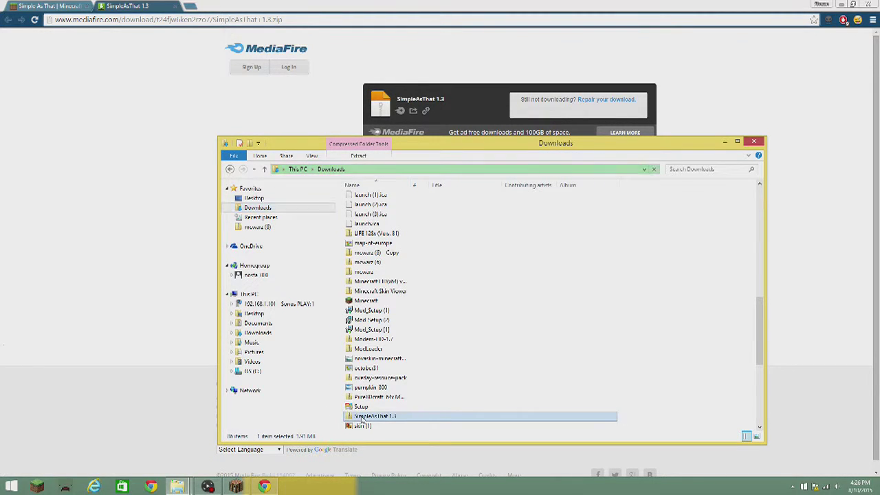
right_click(362, 418)
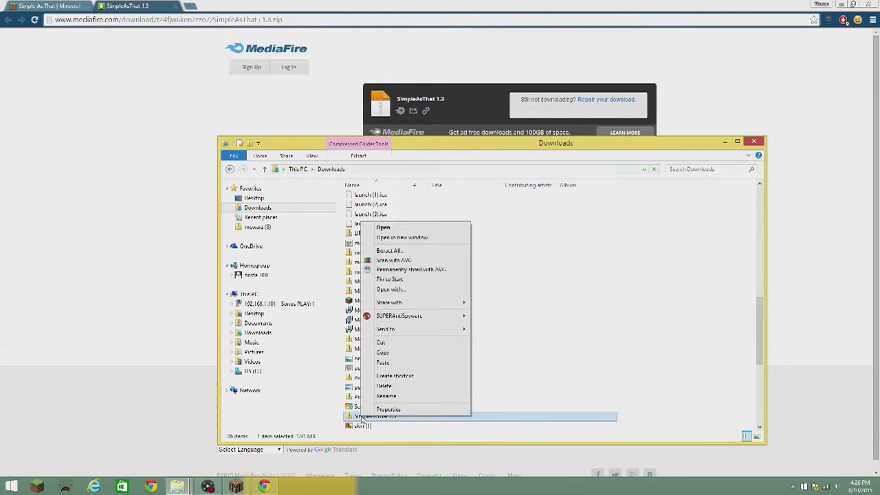
left_click(403, 363)
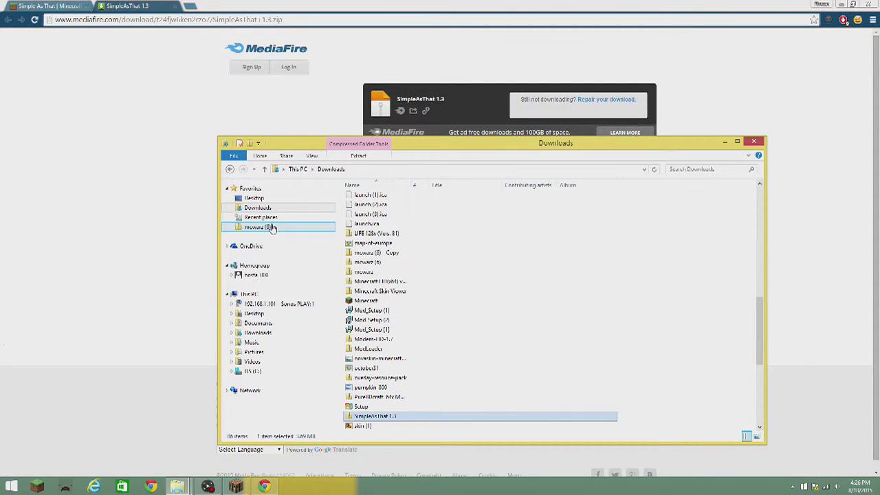
left_click(725, 142)
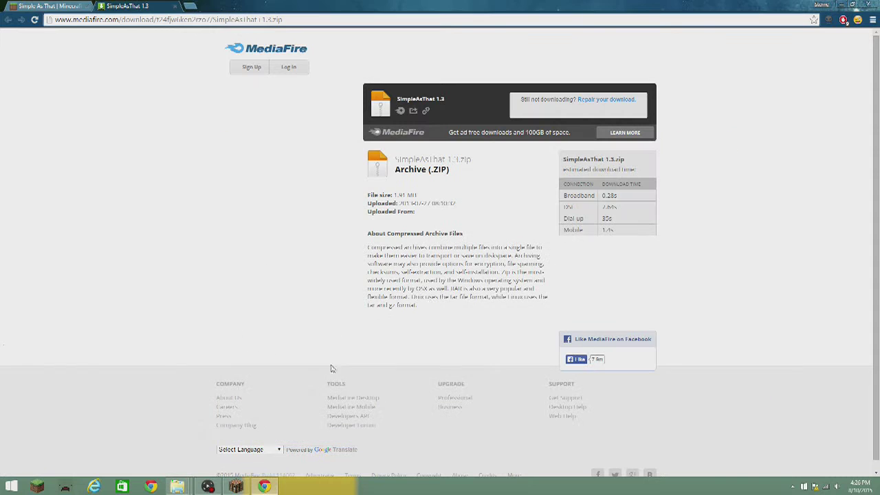
left_click(236, 486)
Step: Go from Multiplayer through Options and Resource Packs to open the resourcepacks folder on disk
left_click(687, 452)
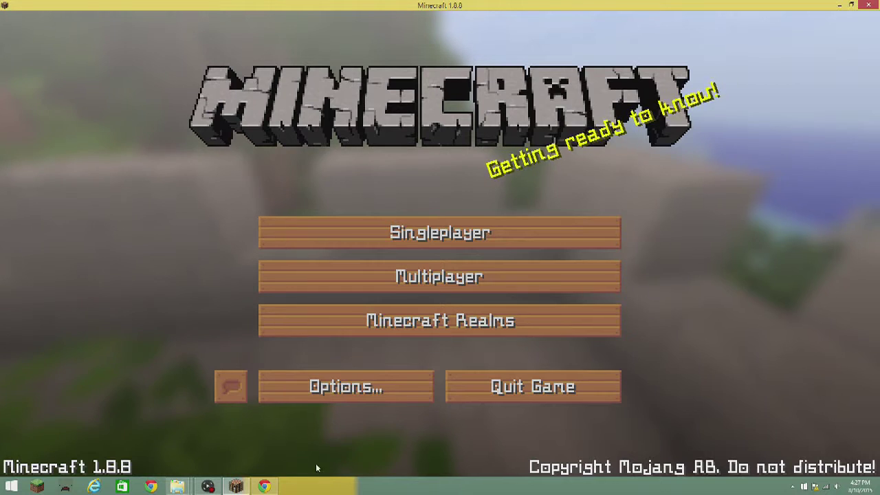
left_click(302, 389)
left_click(259, 352)
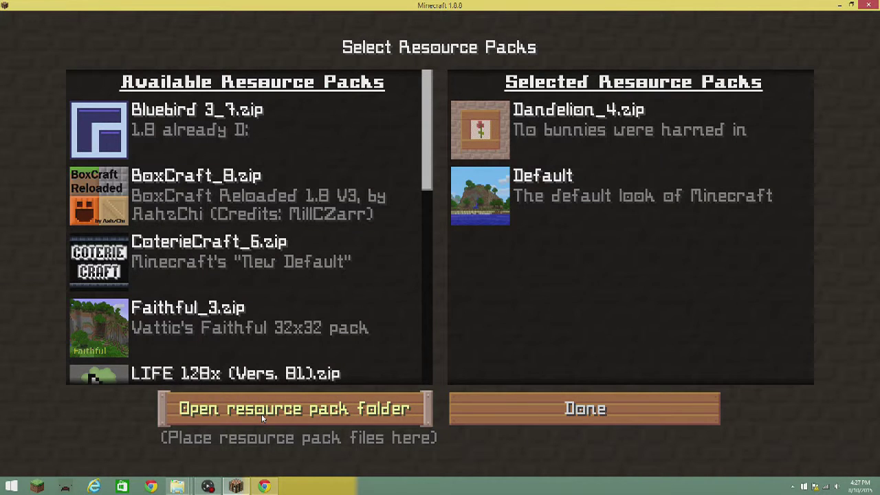
left_click(262, 416)
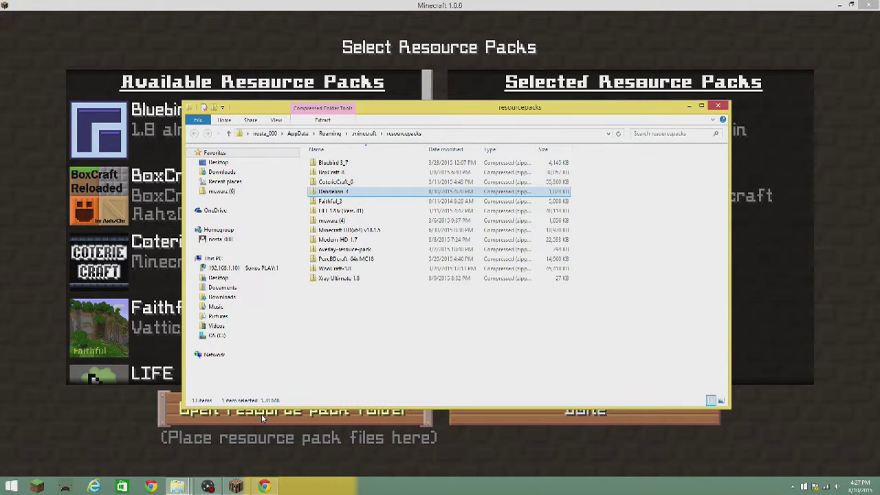
left_click(337, 337)
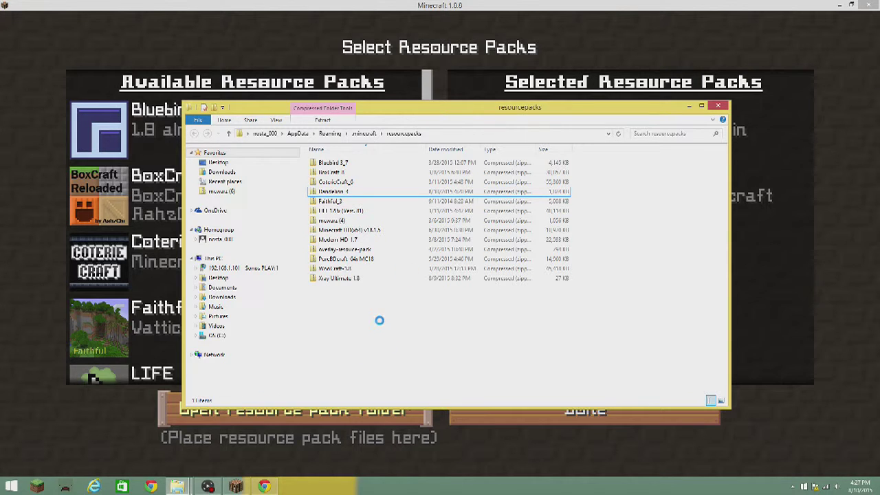
right_click(336, 334)
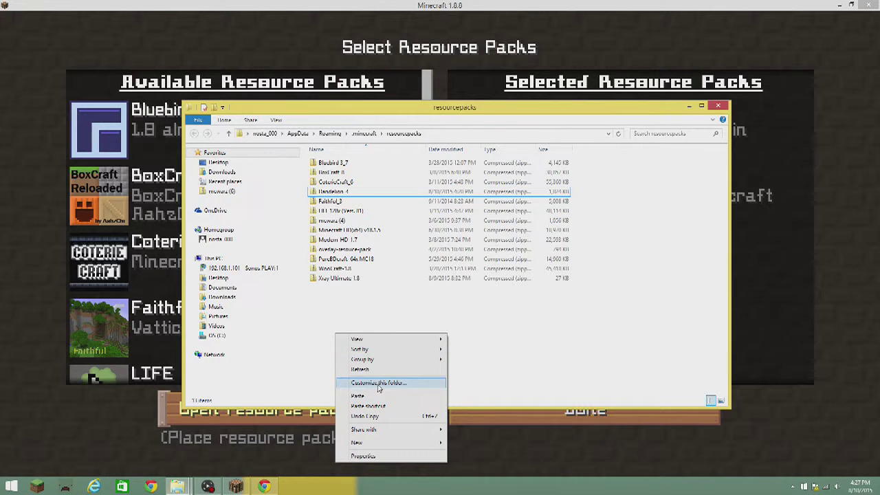
left_click(377, 396)
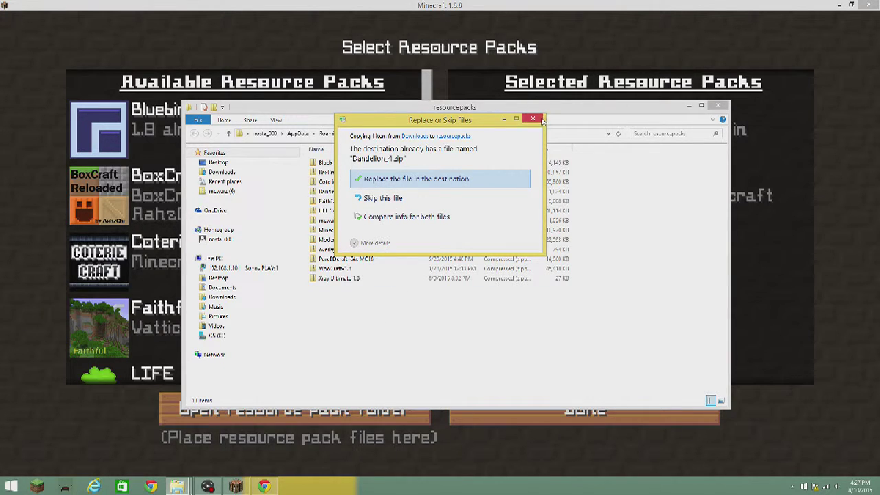
left_click(540, 120)
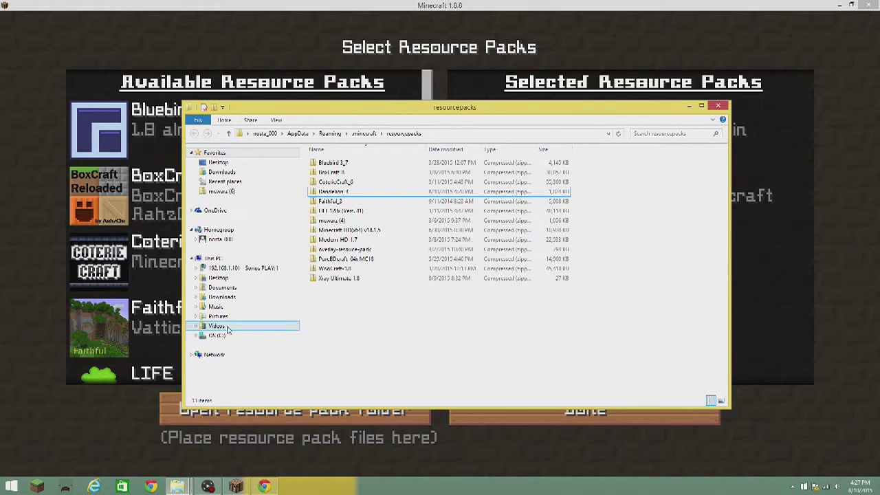
left_click(239, 300)
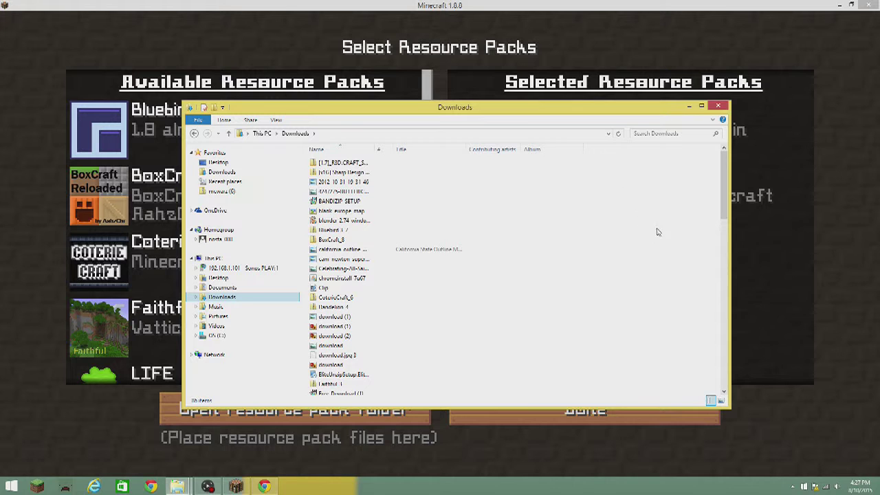
Step: Copy SimpleAsThat 1.3 from Downloads, cancelling an accidental duplicate paste, then close Explorer
left_click_drag(722, 185, 711, 351)
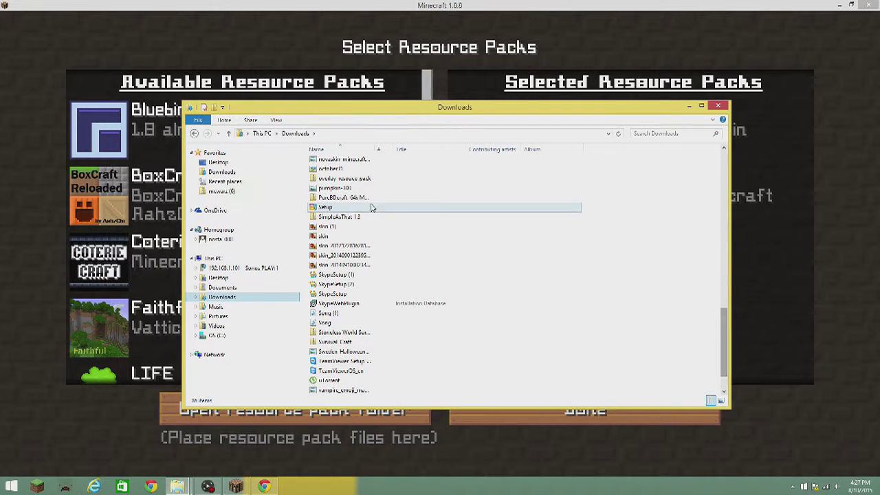
right_click(372, 218)
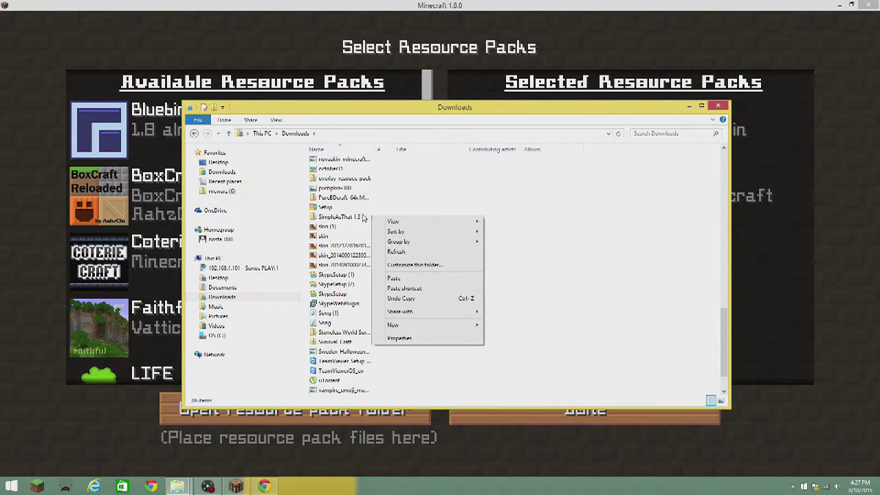
right_click(359, 218)
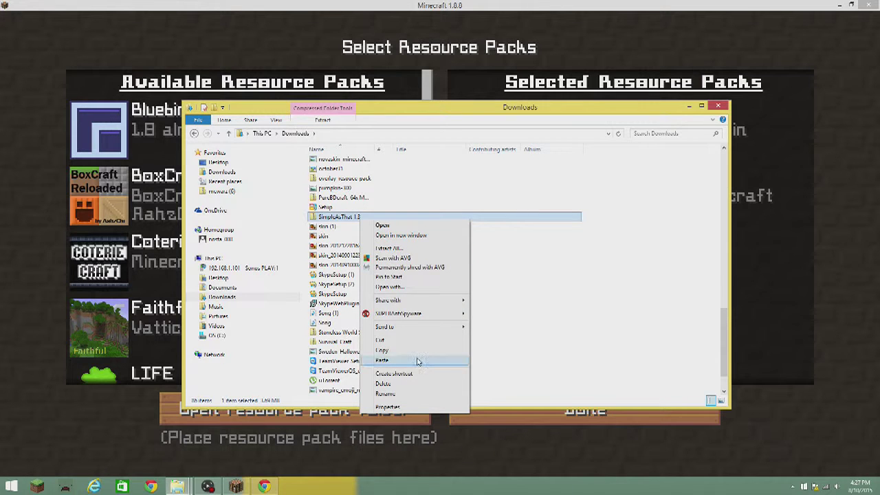
left_click(417, 361)
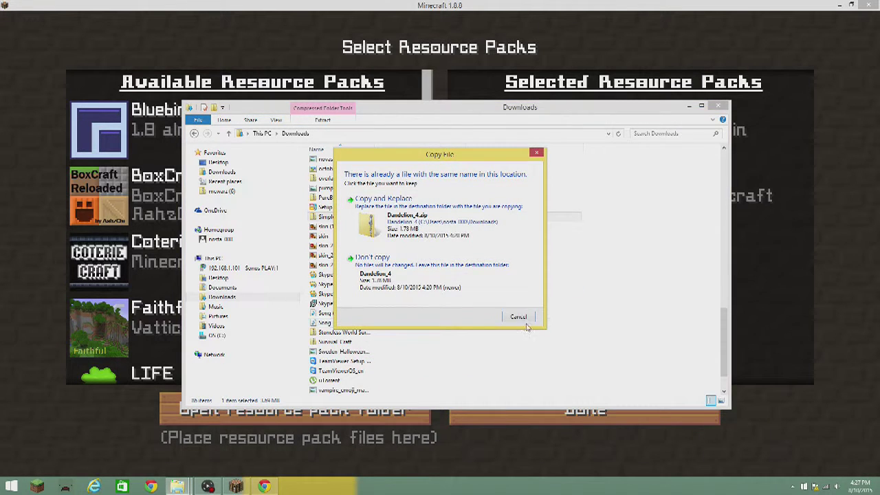
left_click(519, 318)
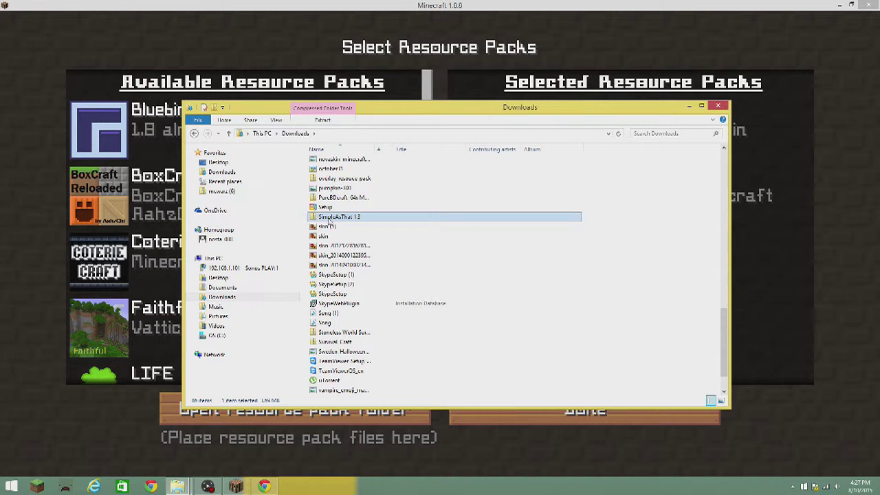
right_click(330, 219)
left_click(347, 347)
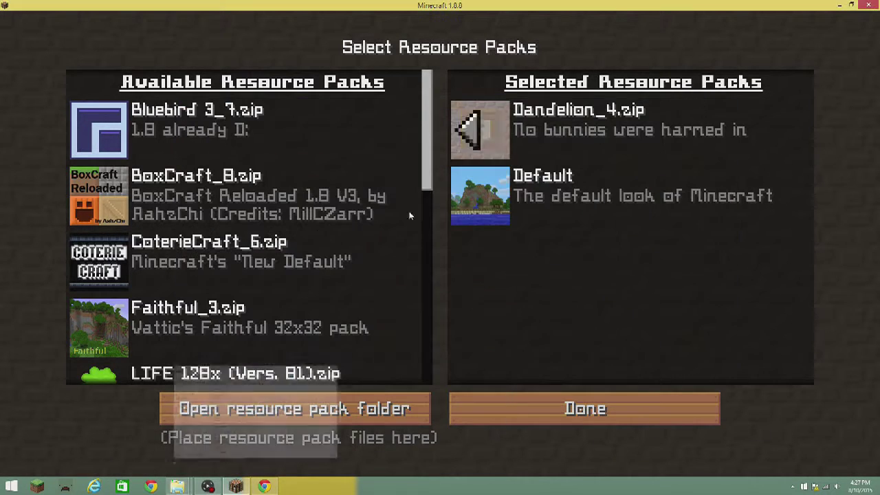
left_click(718, 105)
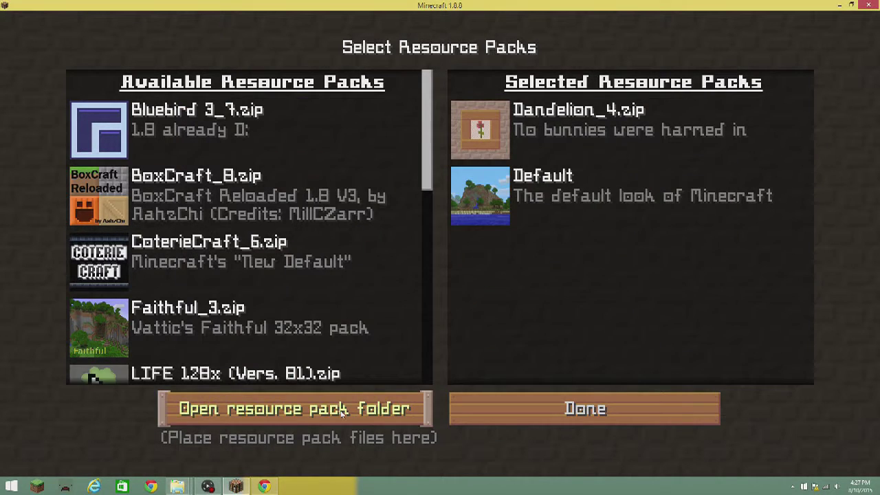
Step: Paste SimpleAsThat 1.3 into the resourcepacks folder, bringing it to 14 items, then minimize it
left_click(342, 412)
right_click(371, 342)
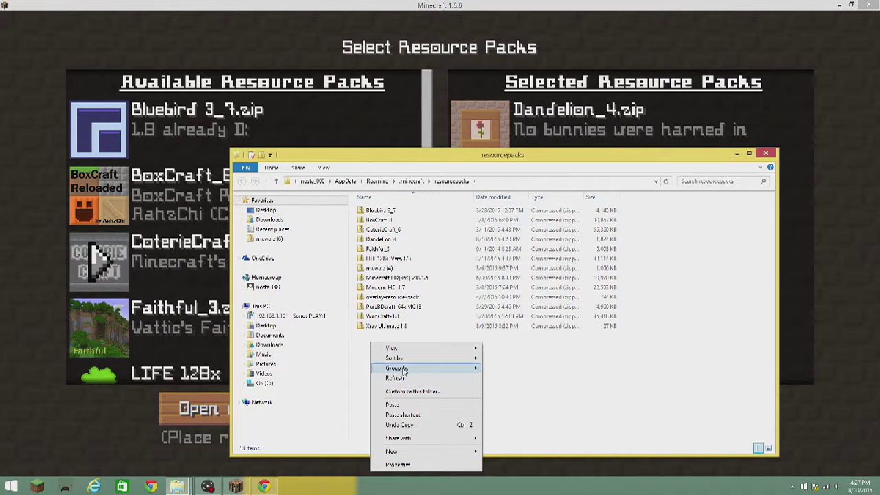
left_click(437, 405)
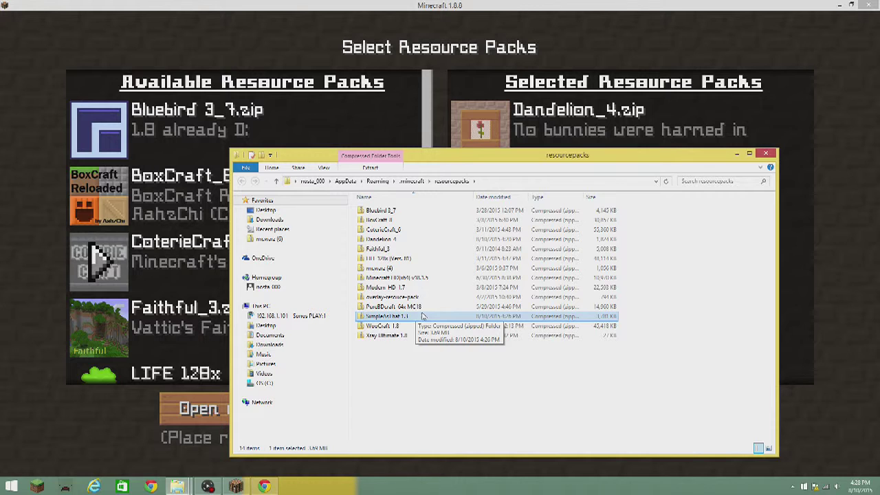
left_click(737, 153)
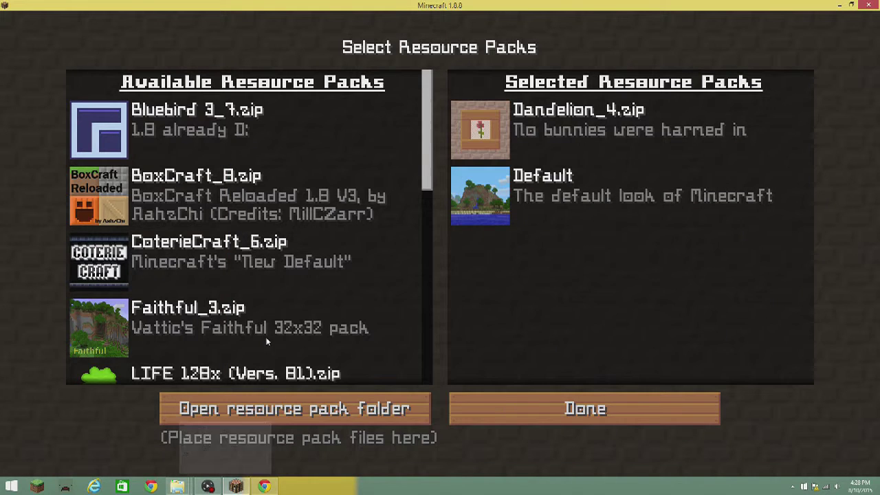
Step: Deselect Dandelion_4.zip so only Default stays active, then confirm with Done
left_click(476, 131)
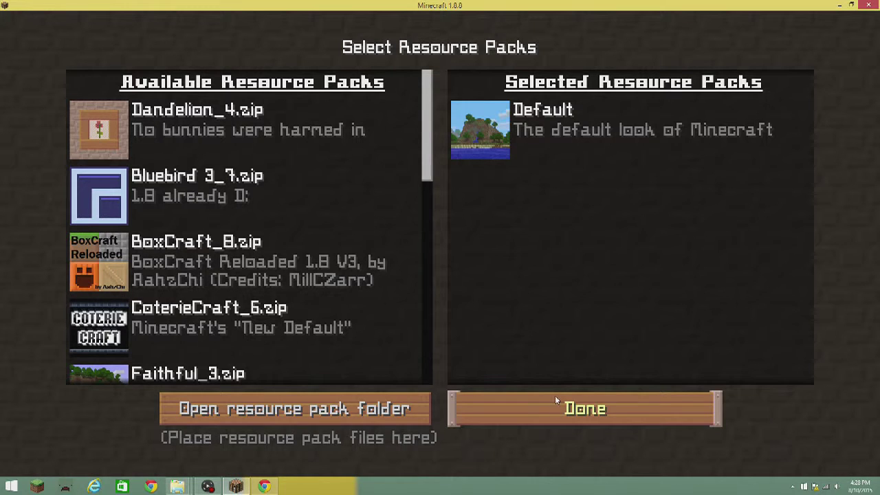
scroll(322, 342, "down", 9)
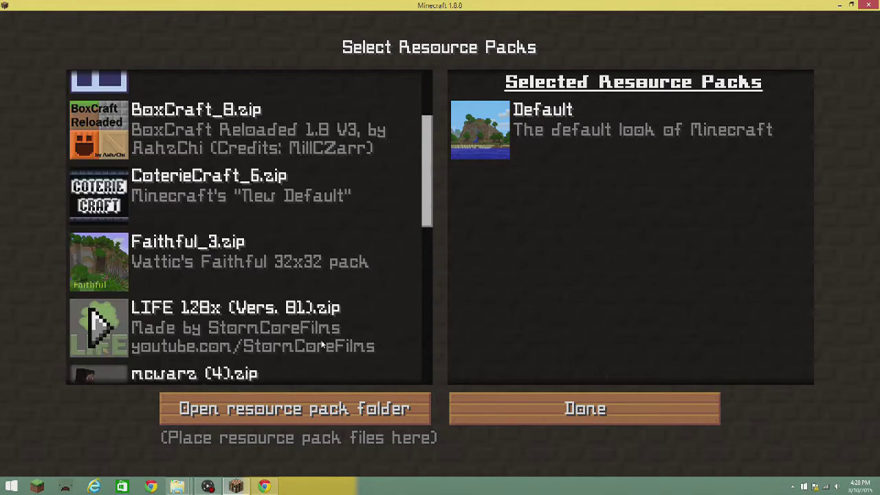
scroll(322, 344, "down", 4)
scroll(322, 344, "up", 4)
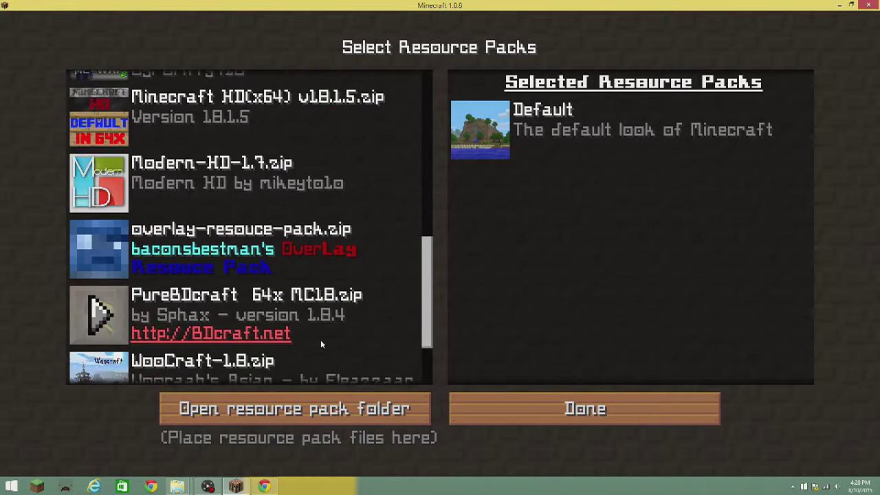
scroll(320, 340, "up", 4)
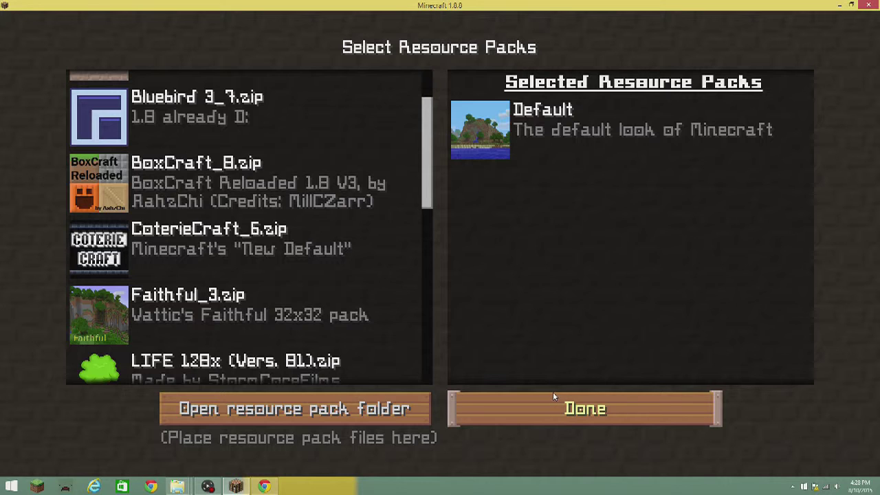
left_click(583, 457)
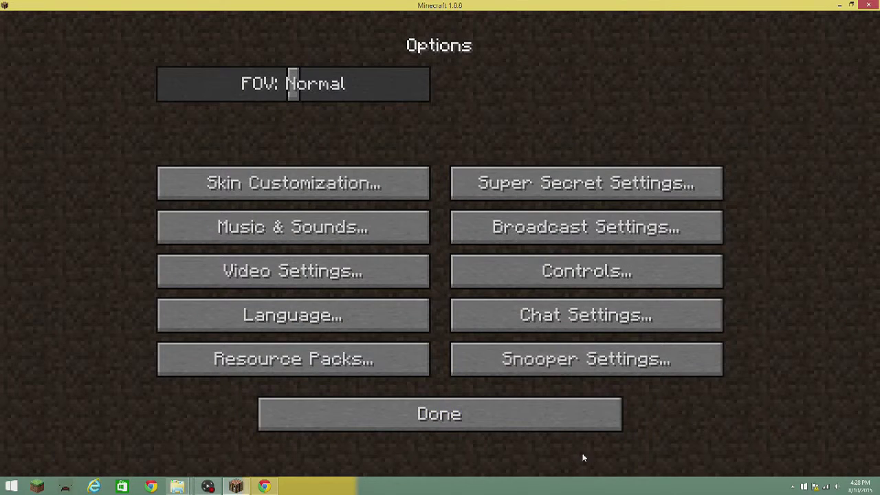
Step: Reopen Resource Packs and scroll the Available list to find SimpleAsThat 1.3.zip
left_click(381, 369)
scroll(138, 206, "down", 5)
scroll(135, 218, "down", 6)
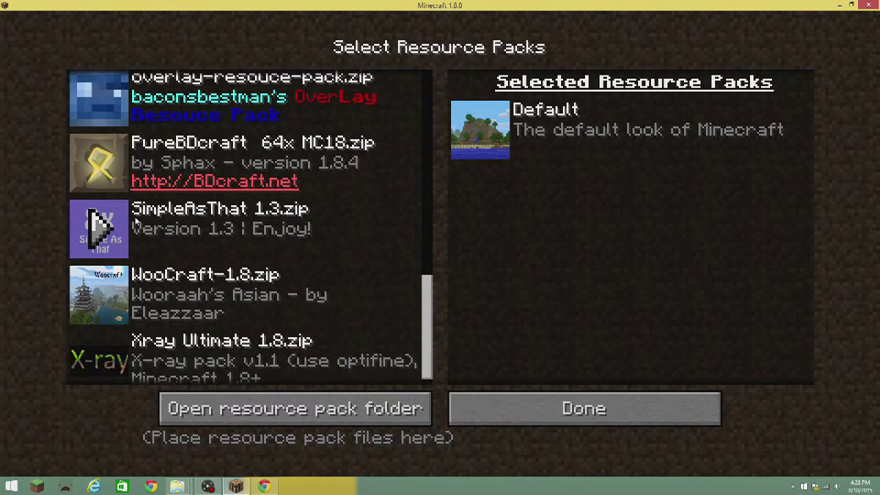
scroll(203, 275, "up", 5)
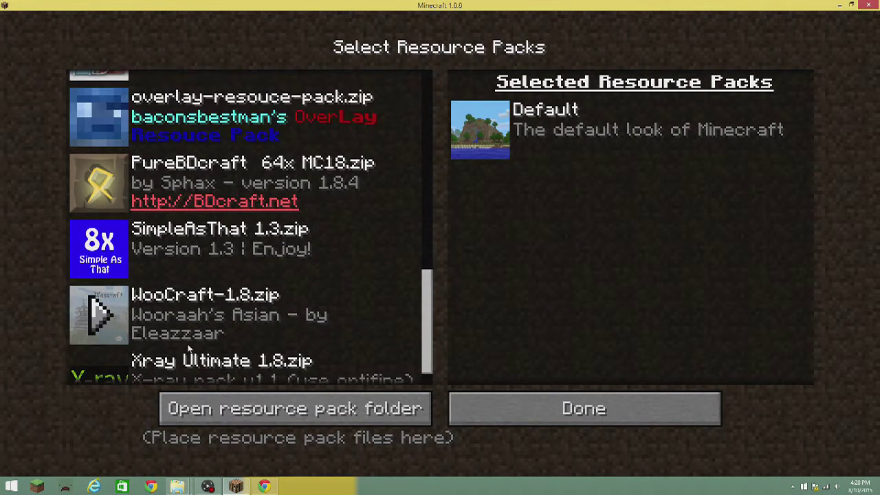
scroll(200, 294, "down", 5)
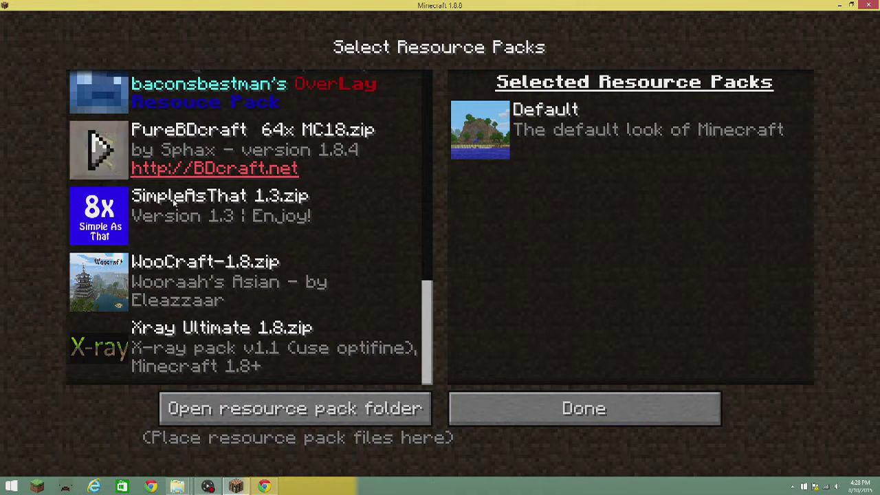